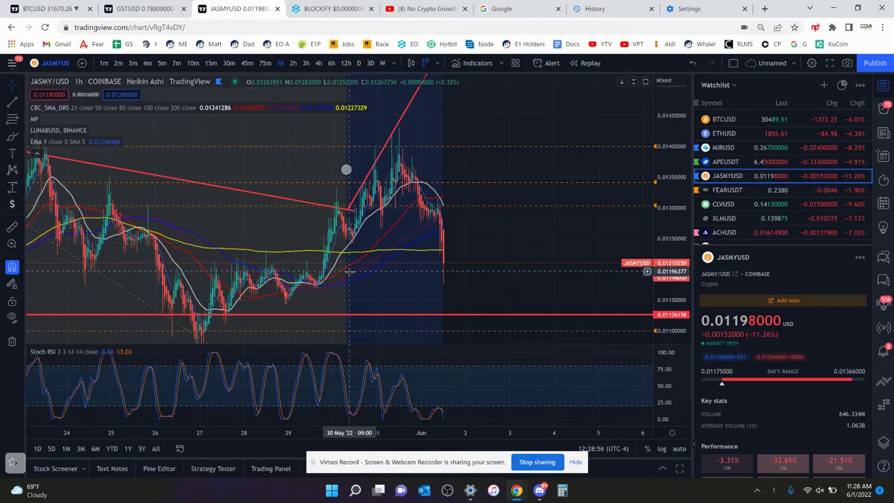
- Add a horizontal line at 0.01199000 and style it red with a 3px thickness
{"action": "left_click", "coordinate": [22, 104]}
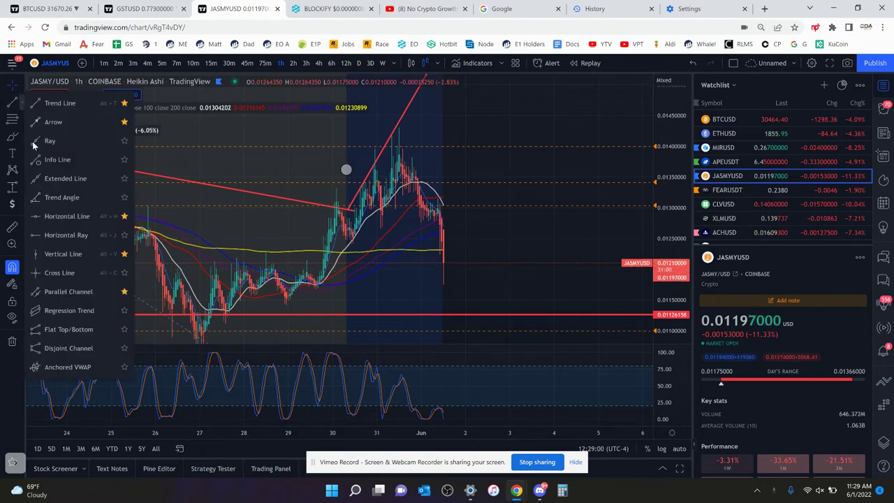
{"action": "left_click", "coordinate": [57, 215]}
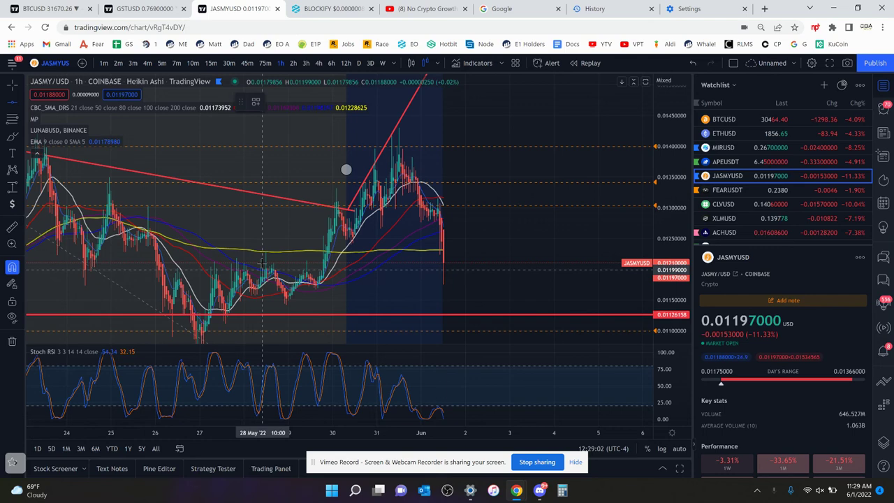
{"action": "left_click", "coordinate": [340, 269]}
{"action": "left_click", "coordinate": [273, 102]}
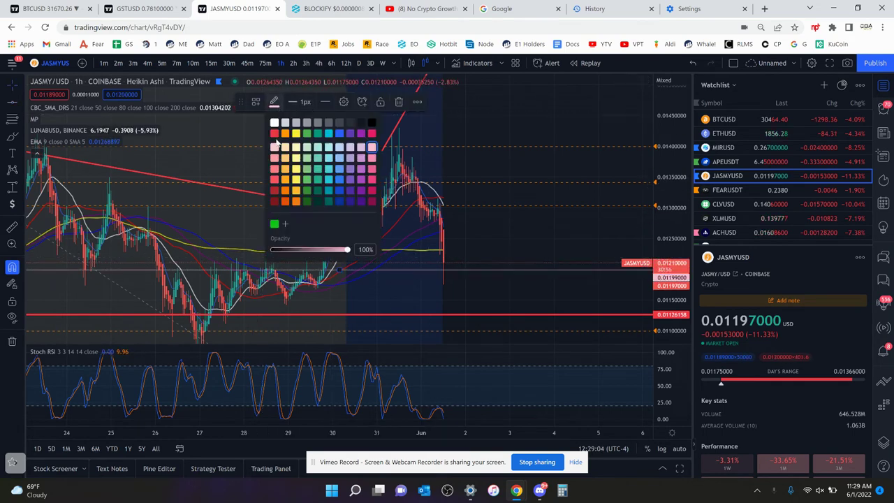
{"action": "left_click", "coordinate": [274, 133]}
{"action": "left_click", "coordinate": [305, 102]}
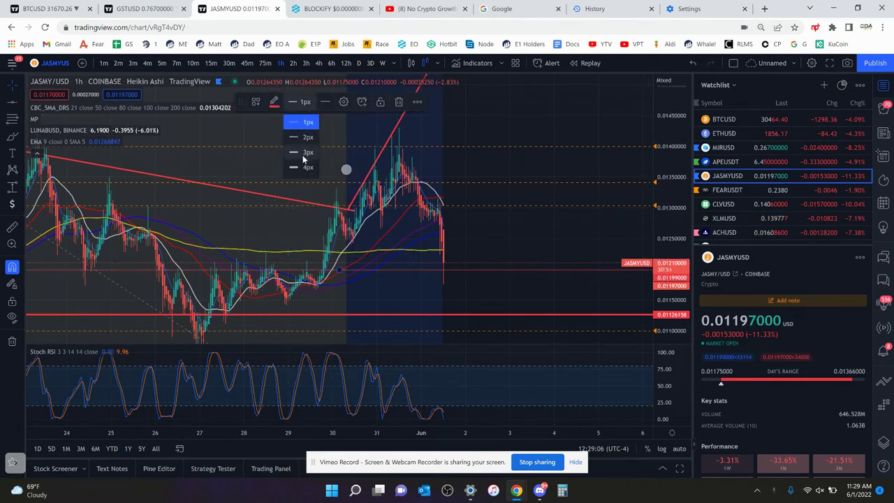
{"action": "left_click", "coordinate": [305, 152]}
- Switch the chart to the 4-hour timeframe and add a red horizontal line at about 0.01378634
{"action": "left_click_drag", "start_coordinate": [467, 319], "coordinate": [423, 209]}
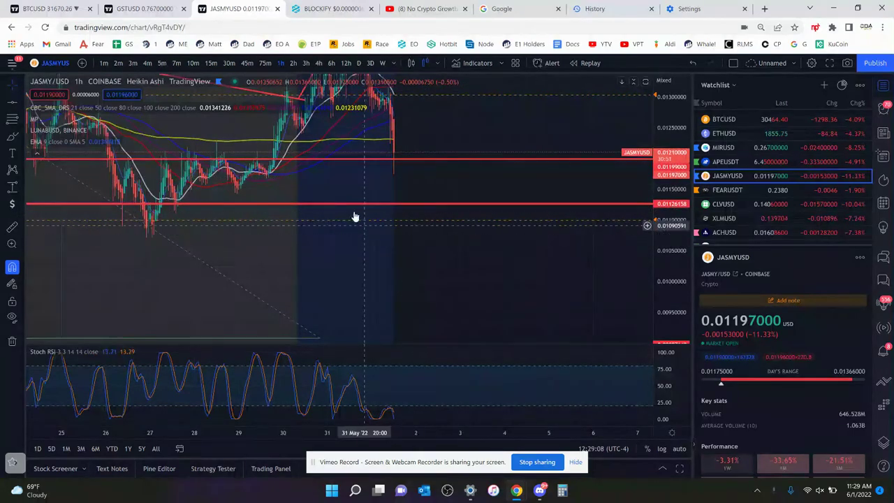
{"action": "left_click_drag", "start_coordinate": [354, 217], "coordinate": [359, 245]}
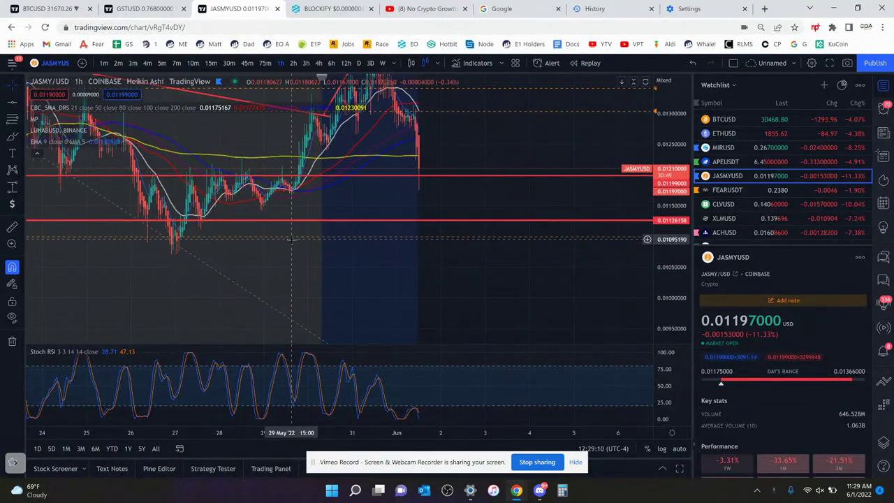
{"action": "left_click_drag", "start_coordinate": [338, 293], "coordinate": [402, 276]}
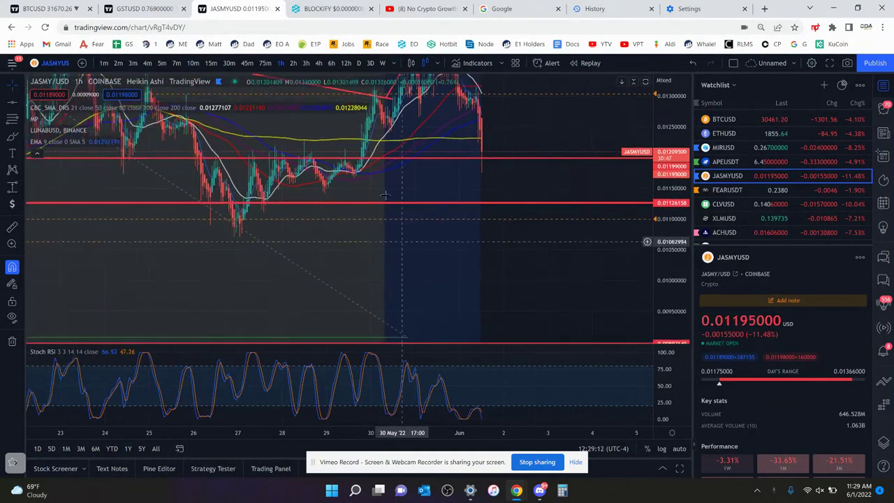
{"action": "left_click", "coordinate": [318, 63]}
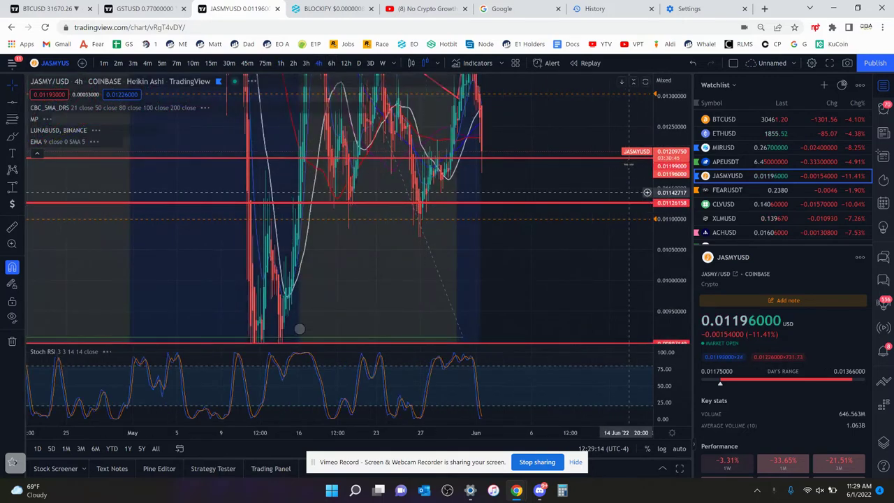
{"action": "left_click_drag", "start_coordinate": [630, 278], "coordinate": [601, 278]}
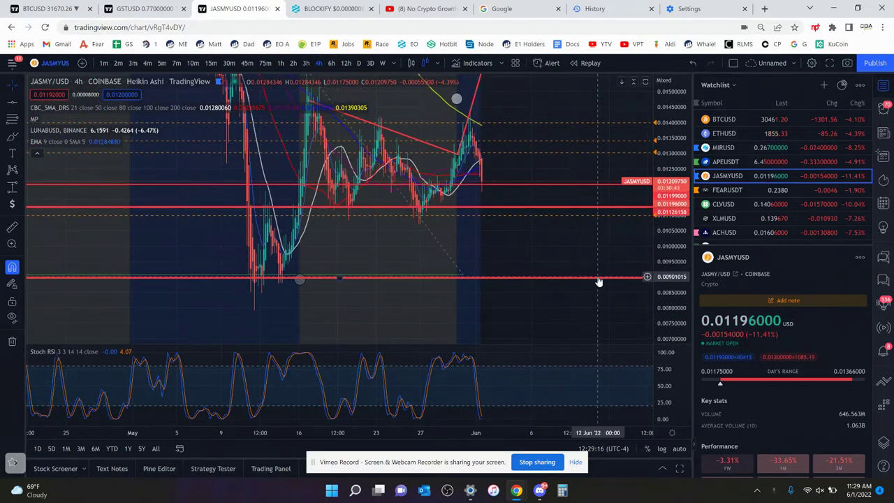
{"action": "left_click_drag", "start_coordinate": [575, 249], "coordinate": [555, 297]}
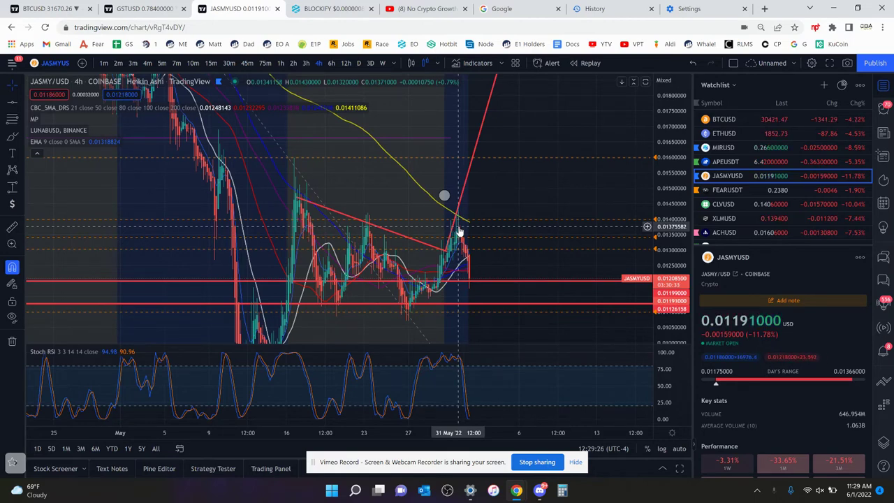
{"action": "left_click", "coordinate": [391, 225]}
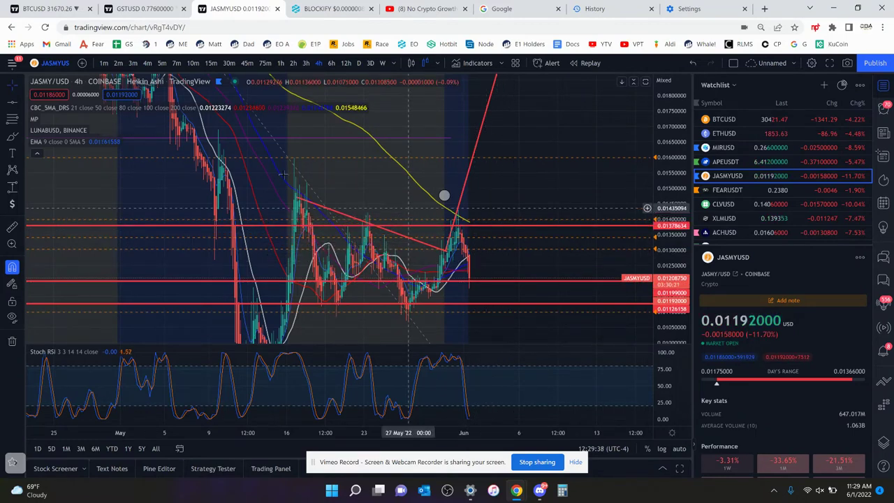
- Draw a descending trend line from 15 May at about 0.01501 to 18 June at about 0.01228, and remove the older shorter one
{"action": "left_click", "coordinate": [17, 103]}
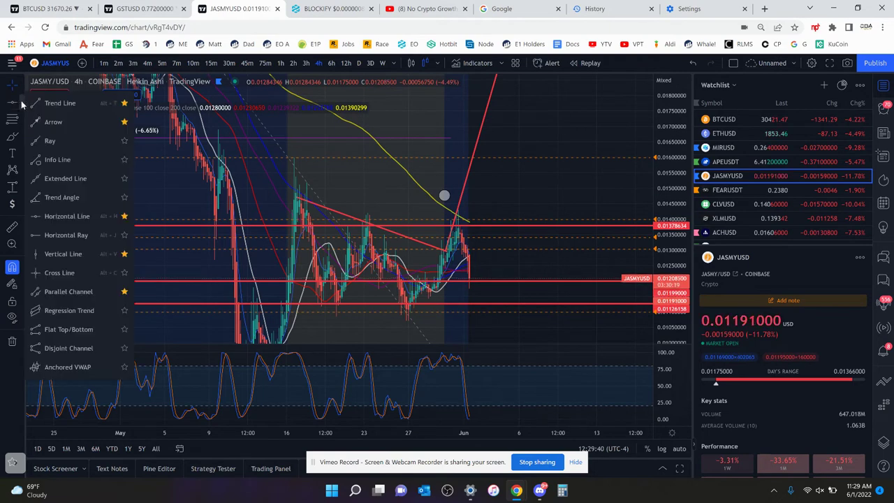
{"action": "left_click", "coordinate": [63, 103]}
{"action": "left_click", "coordinate": [285, 190]}
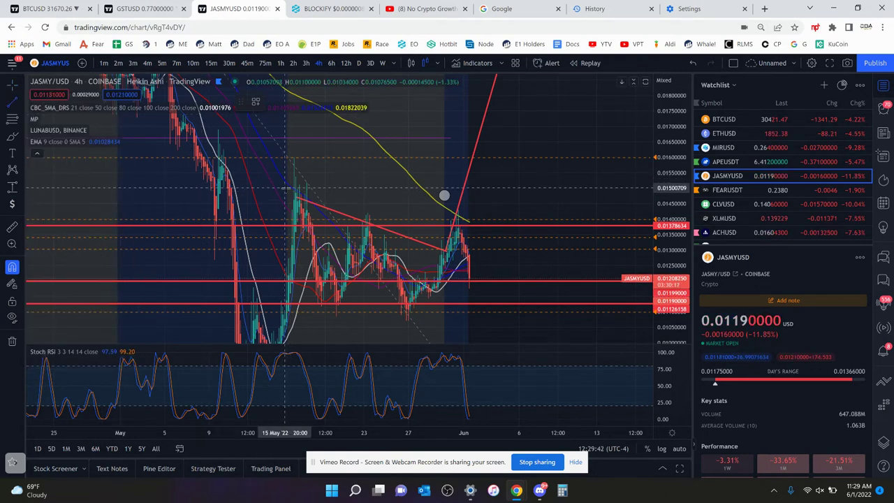
{"action": "left_click", "coordinate": [520, 243]}
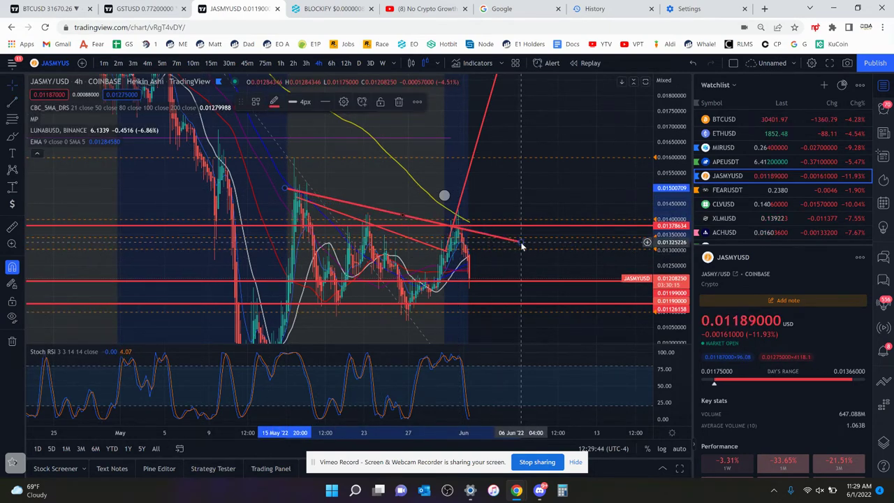
{"action": "left_click", "coordinate": [409, 122]}
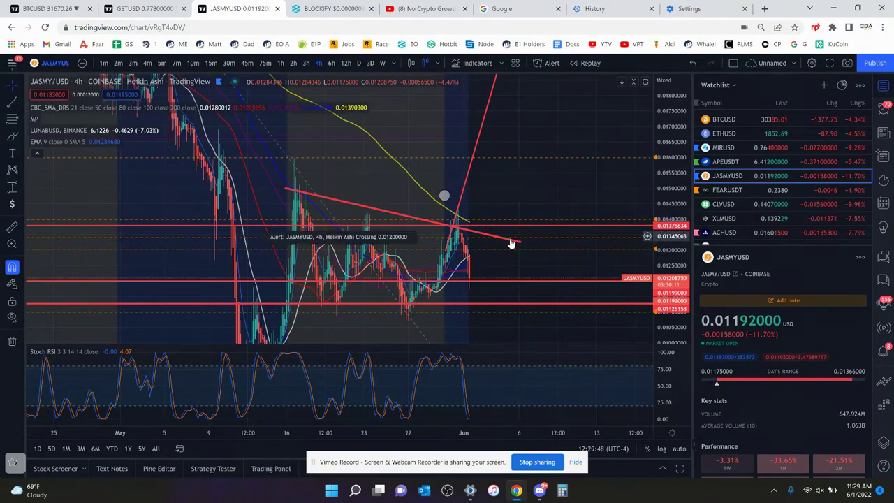
{"action": "left_click_drag", "start_coordinate": [520, 243], "coordinate": [649, 278]}
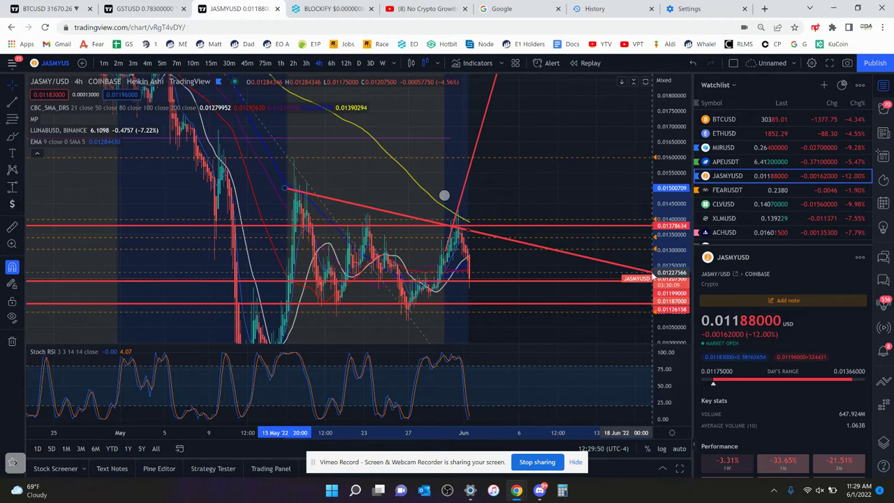
- Draw a rising trend line from 27 May at 0.01108500 to 9 June at about 0.01302, and shorten the descending line to meet it
{"action": "left_click_drag", "start_coordinate": [633, 216], "coordinate": [532, 176]}
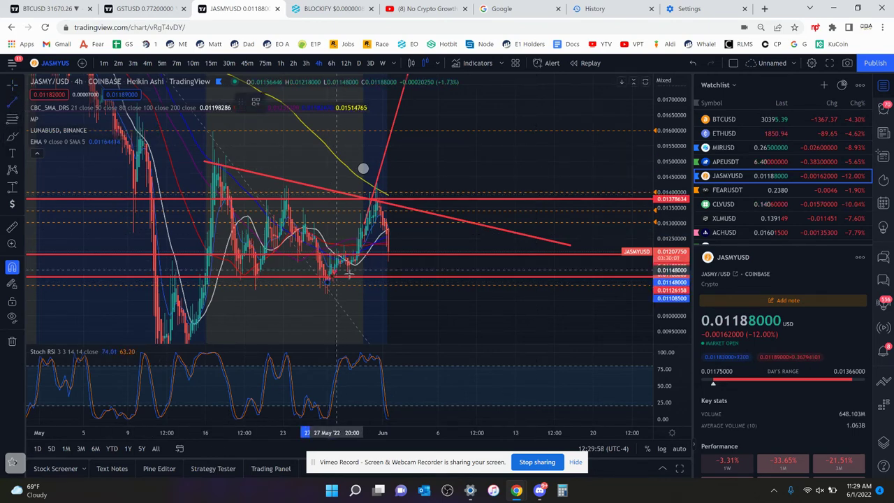
{"action": "left_click", "coordinate": [327, 280]}
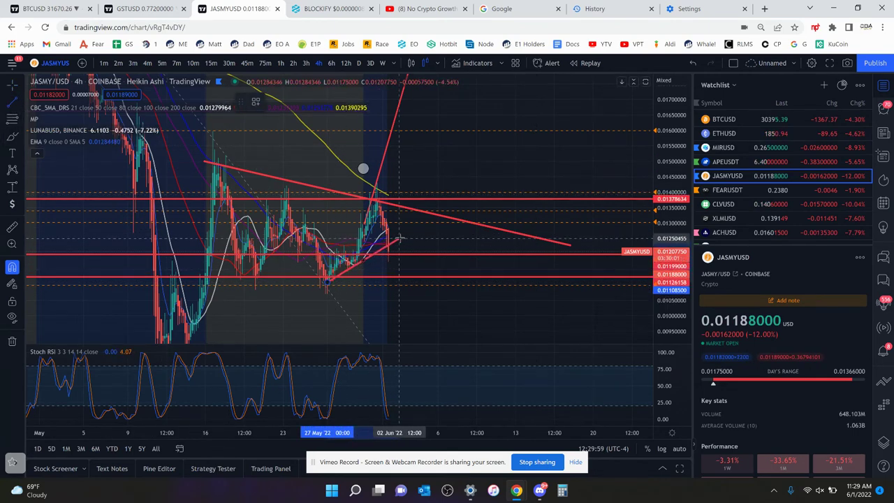
{"action": "left_click", "coordinate": [477, 222]}
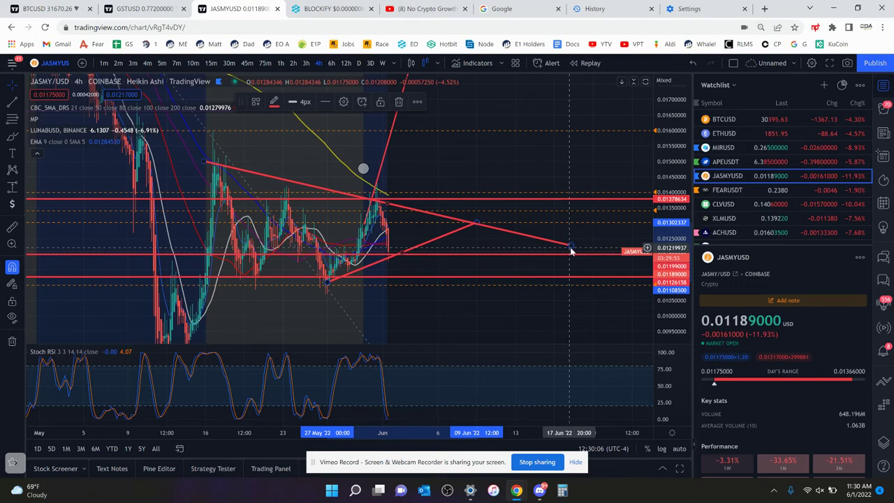
{"action": "left_click_drag", "start_coordinate": [570, 248], "coordinate": [473, 222]}
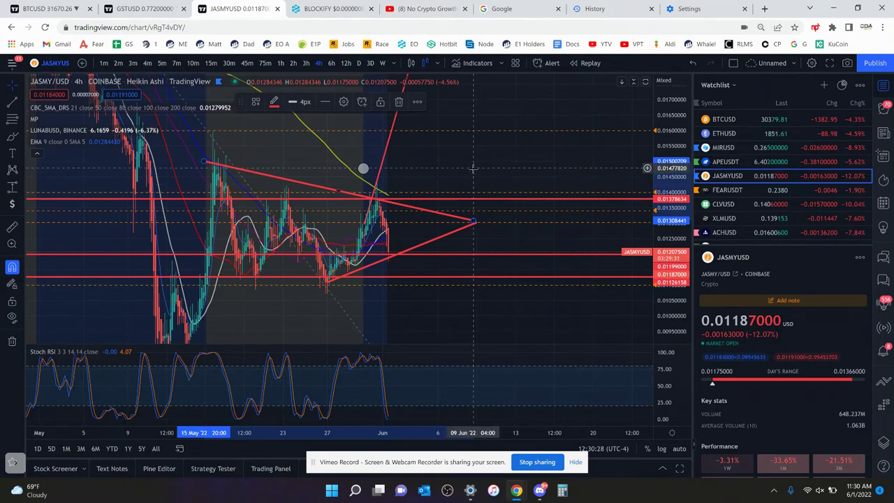
- Maximise the Stoch RSI pane and examine it on the 1-day, 4-hour, 1-hour, 15-minute and 7-minute timeframes, returning to 4-hour
{"action": "double_click", "coordinate": [420, 382]}
{"action": "left_click", "coordinate": [358, 63]}
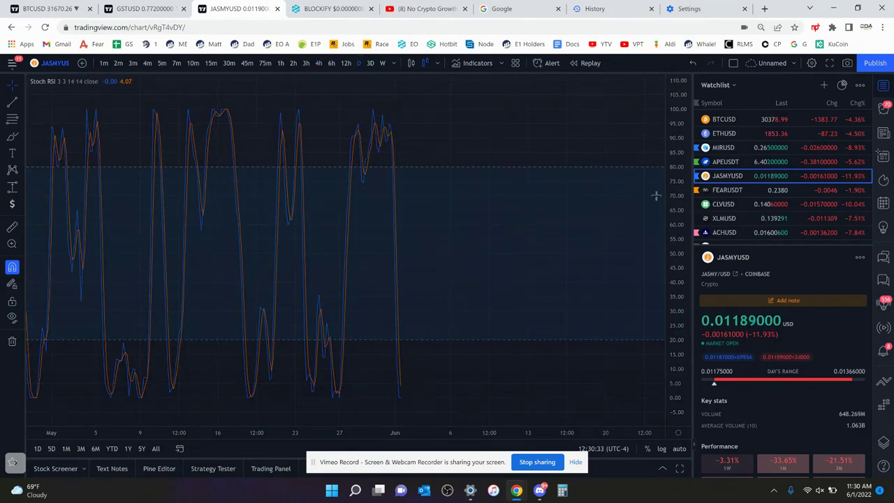
{"action": "left_click", "coordinate": [317, 63]}
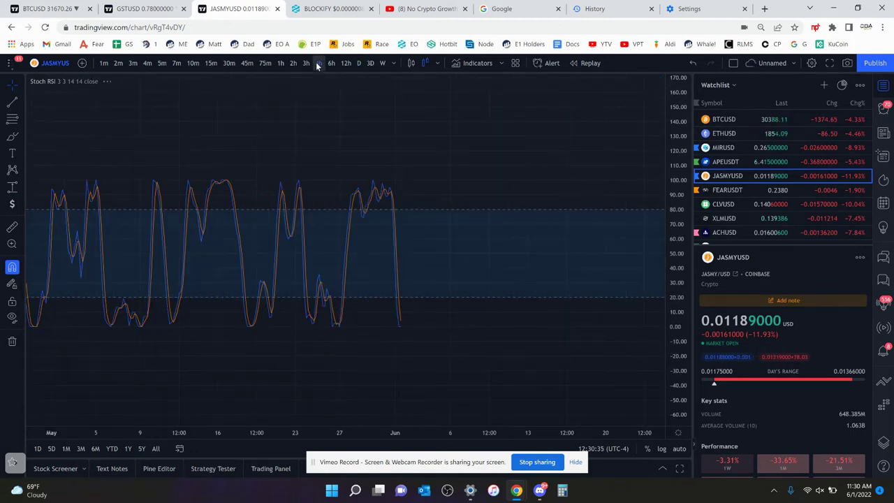
{"action": "left_click", "coordinate": [279, 63]}
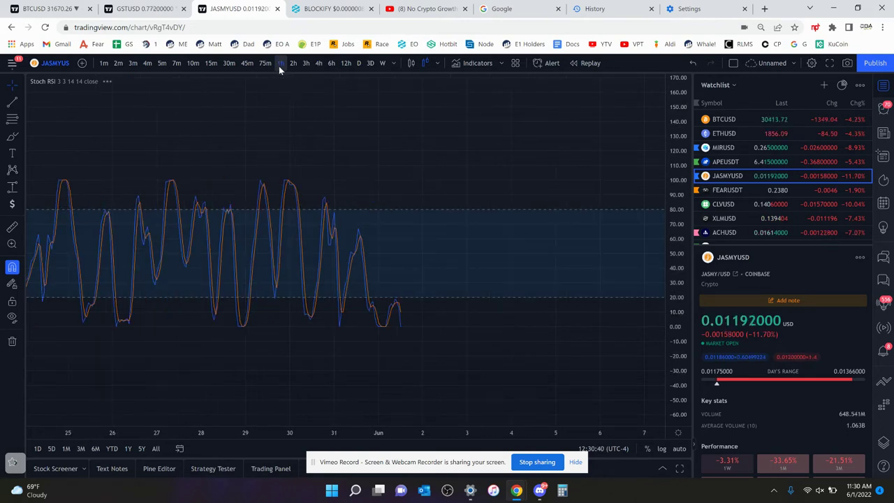
{"action": "left_click", "coordinate": [211, 64]}
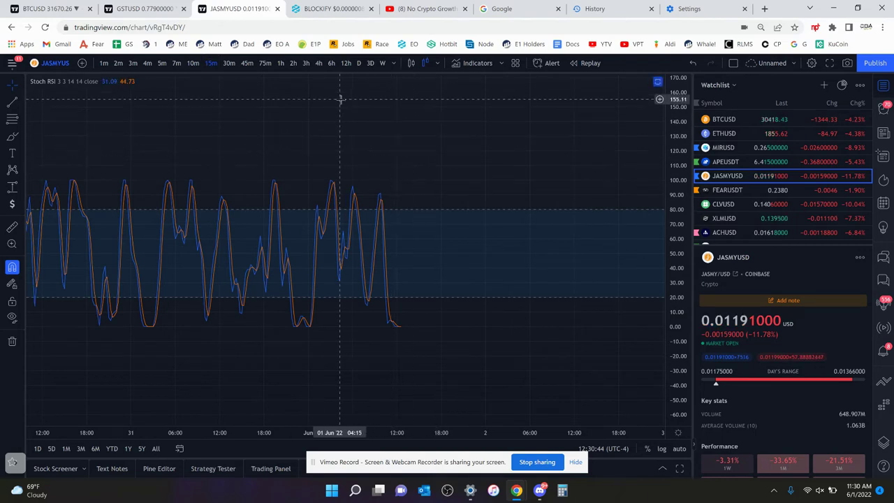
{"action": "left_click", "coordinate": [181, 63]}
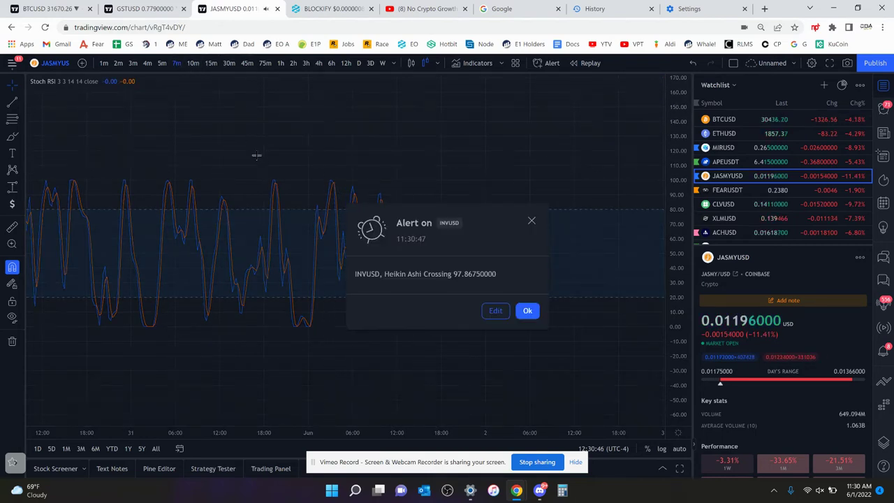
{"action": "left_click", "coordinate": [528, 311]}
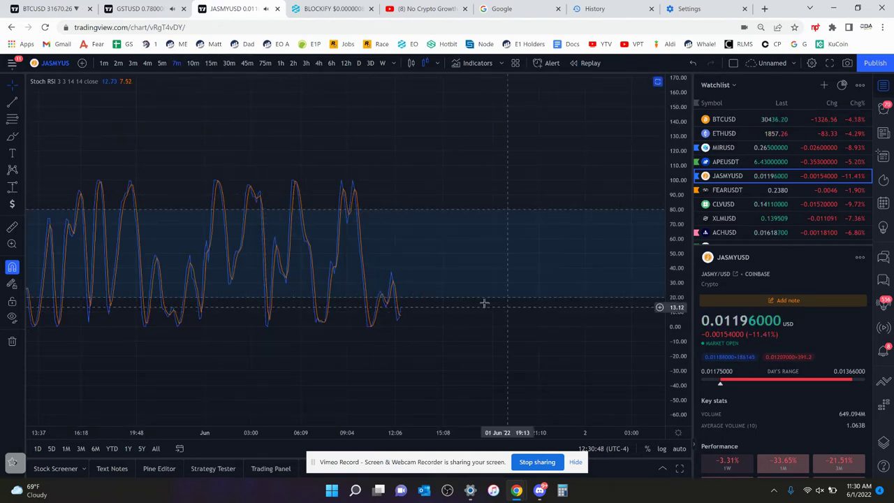
{"action": "left_click", "coordinate": [319, 63]}
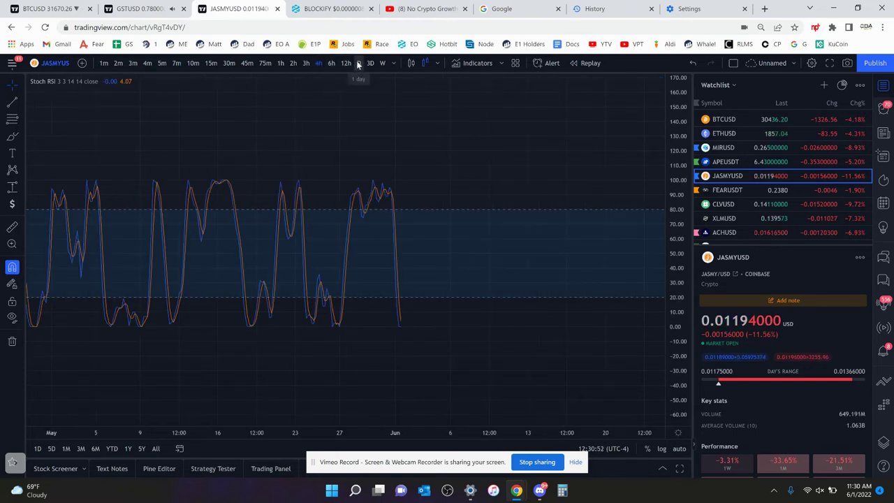
{"action": "left_click", "coordinate": [358, 64]}
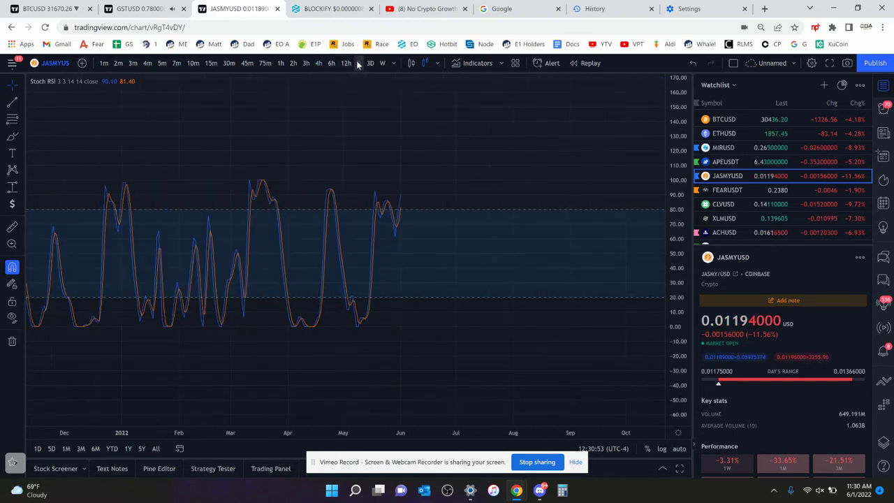
{"action": "left_click", "coordinate": [319, 63]}
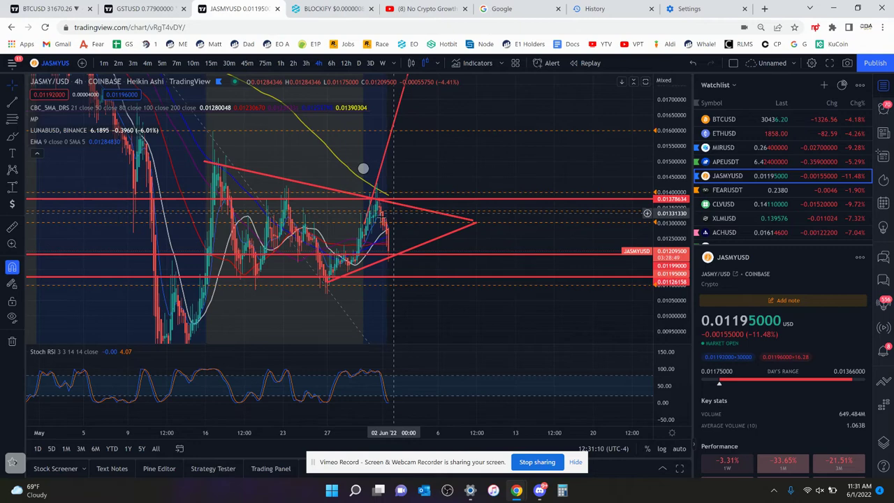
- Draw a trend line along the mid-May rally from 0.00888000 to 0.01460750, and move it to start at the triangle's apex
{"action": "left_click_drag", "start_coordinate": [393, 212], "coordinate": [434, 194]}
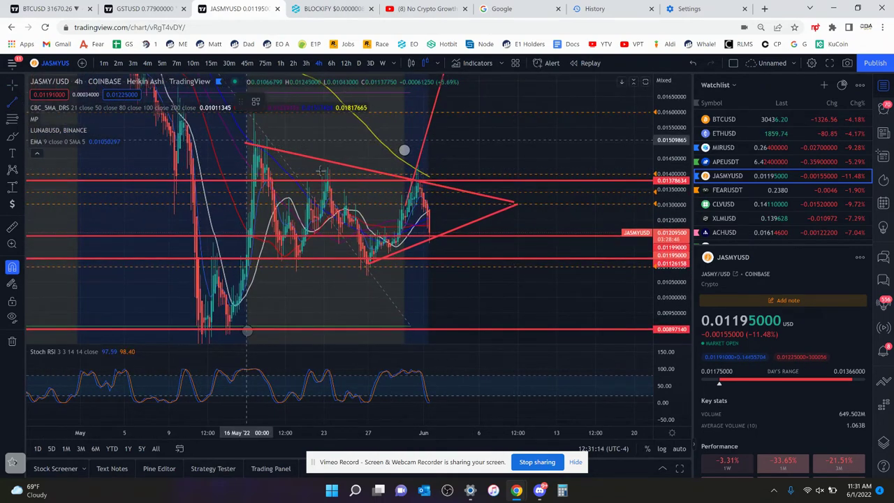
{"action": "left_click", "coordinate": [259, 176]}
{"action": "left_click", "coordinate": [190, 292]}
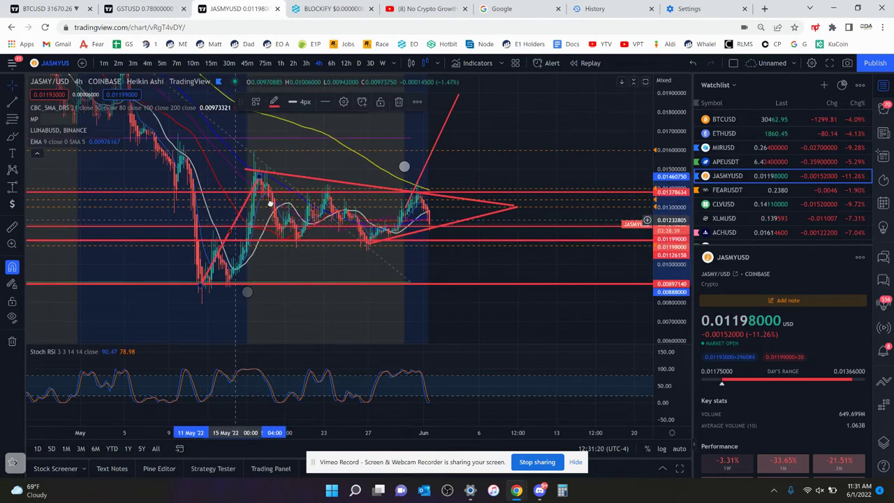
{"action": "left_click", "coordinate": [515, 205]}
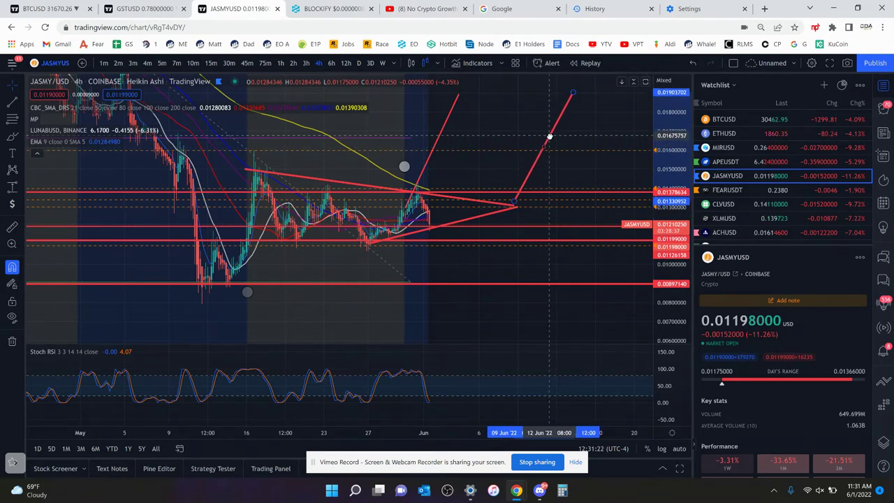
{"action": "left_click_drag", "start_coordinate": [549, 137], "coordinate": [546, 139]}
{"action": "left_click", "coordinate": [605, 95]}
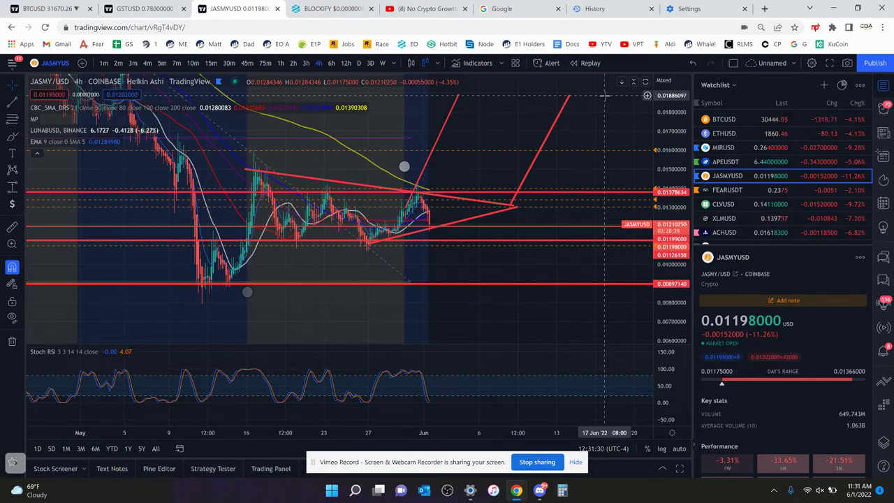
- Delete the older steep rising trend line above the latest candles
{"action": "left_click", "coordinate": [456, 103]}
{"action": "left_click", "coordinate": [398, 105]}
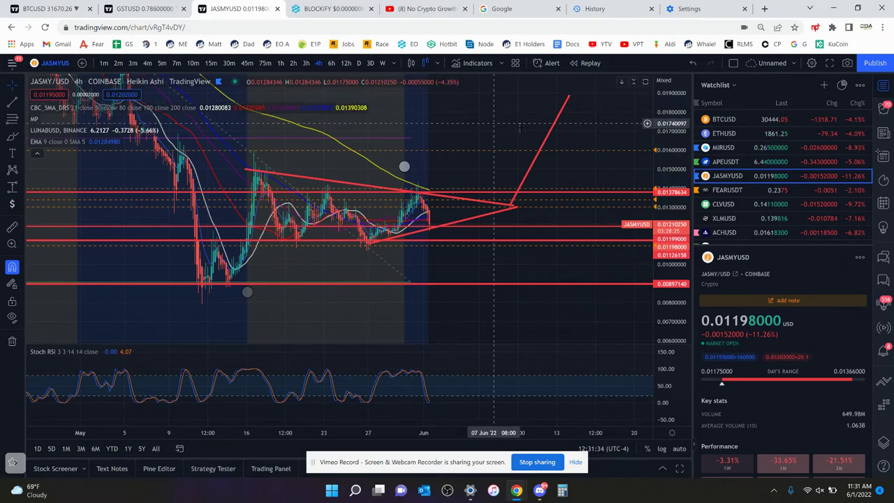
- Add a horizontal line at about 0.01883623, level with the projection line's upper end, and colour it white
{"action": "left_click_drag", "start_coordinate": [497, 166], "coordinate": [494, 209]}
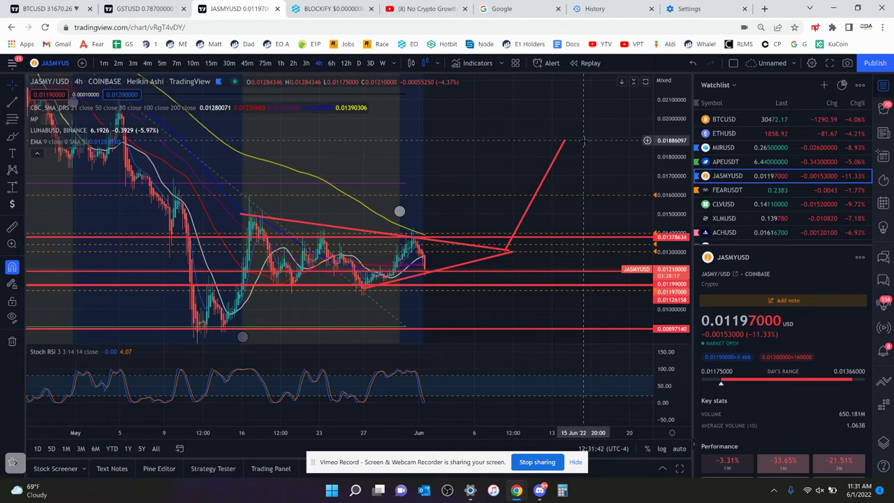
{"action": "left_click", "coordinate": [26, 103]}
{"action": "left_click", "coordinate": [63, 234]}
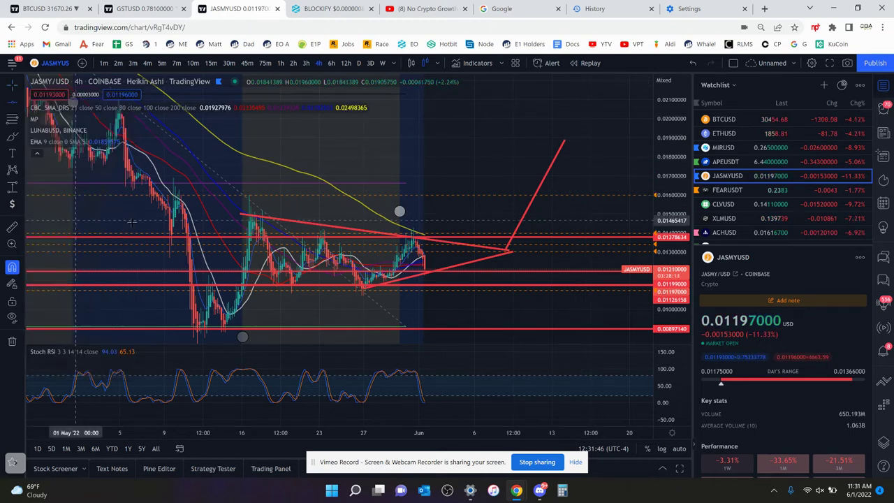
{"action": "left_click", "coordinate": [536, 140]}
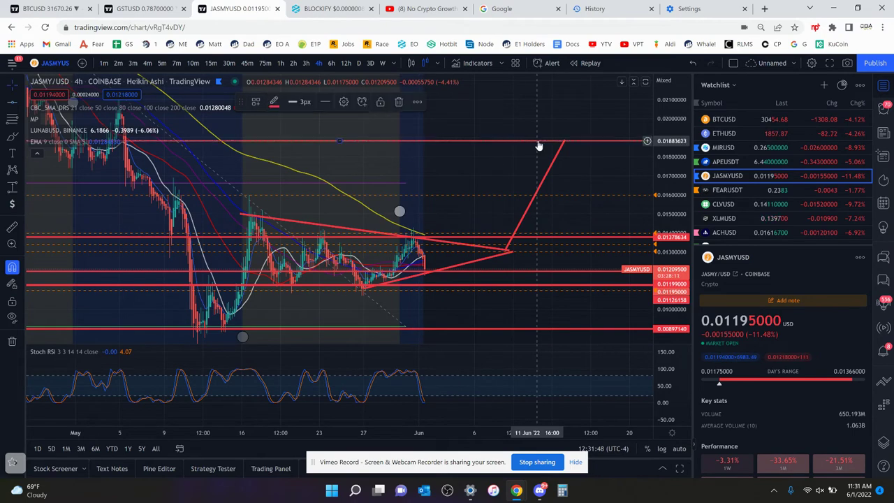
{"action": "left_click", "coordinate": [274, 103]}
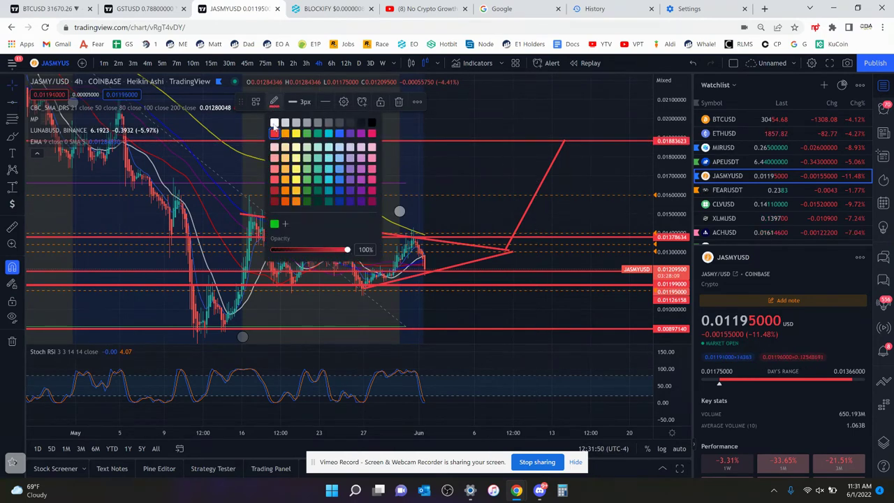
{"action": "left_click", "coordinate": [274, 123]}
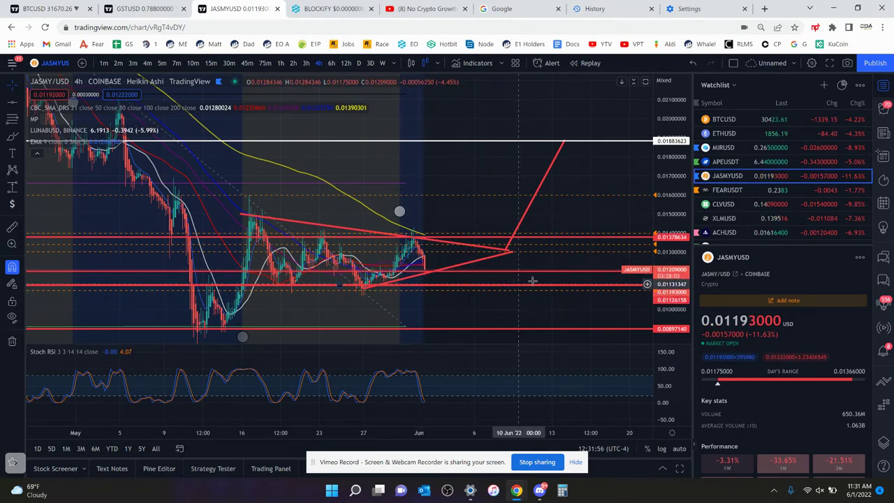
- Move the 0.01100000 price alert up to 0.01178364
{"action": "left_click_drag", "start_coordinate": [523, 295], "coordinate": [525, 275]}
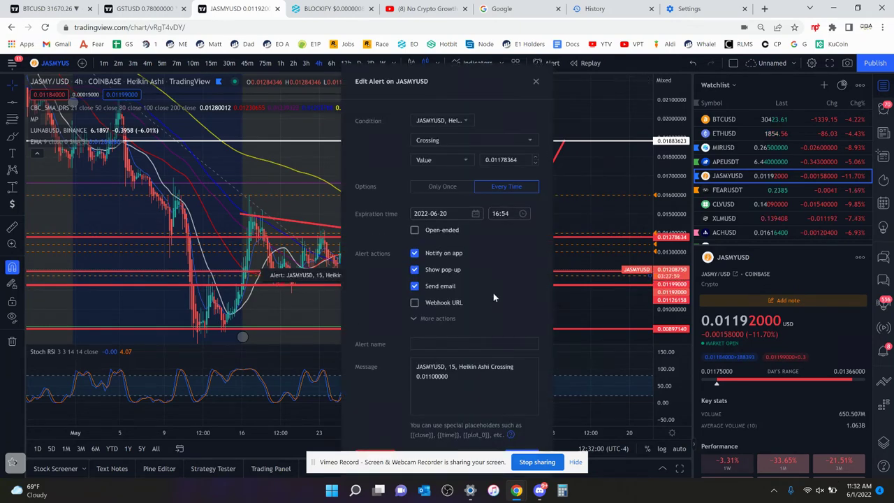